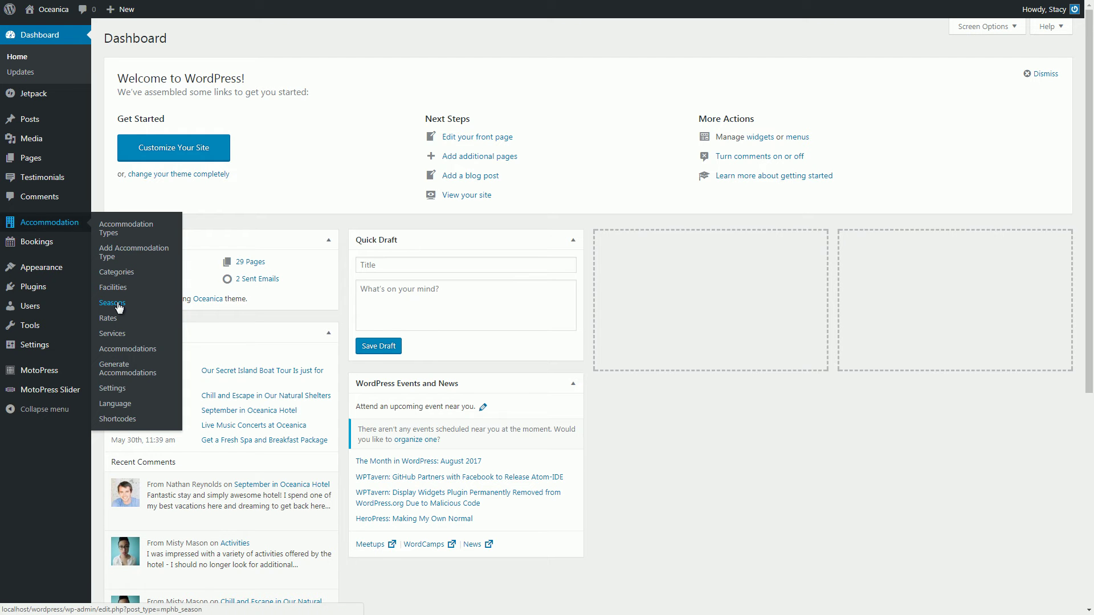
{"action": "left_click", "coordinate": [117, 307]}
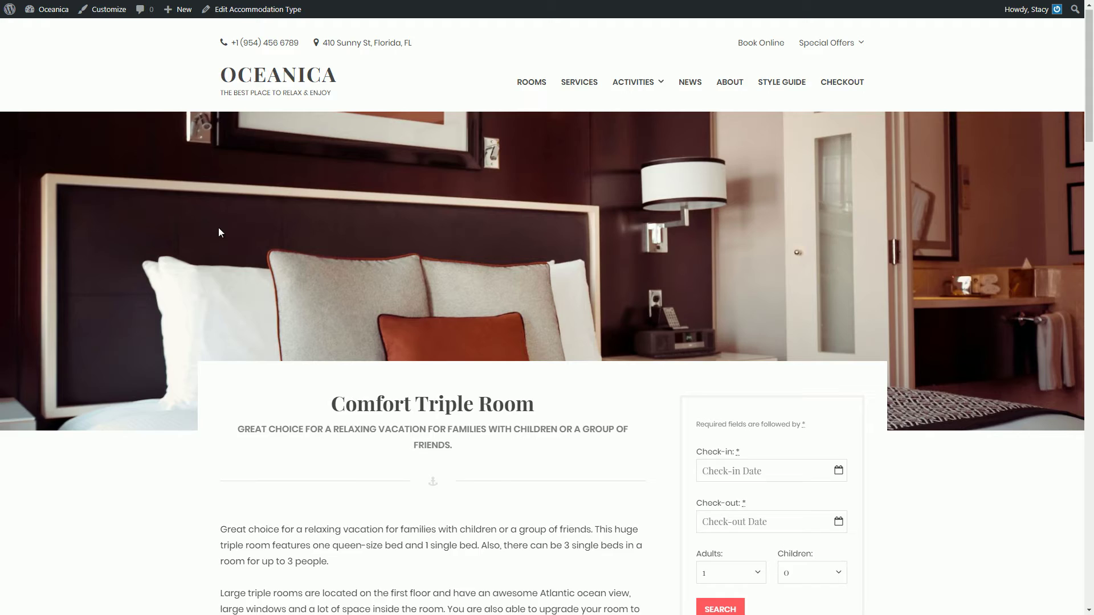
{"action": "scroll", "coordinate": [219, 227], "scroll_direction": "down", "scroll_amount": 3}
{"action": "scroll", "coordinate": [218, 227], "scroll_direction": "down", "scroll_amount": 2}
{"action": "scroll", "coordinate": [218, 228], "scroll_direction": "down", "scroll_amount": 2}
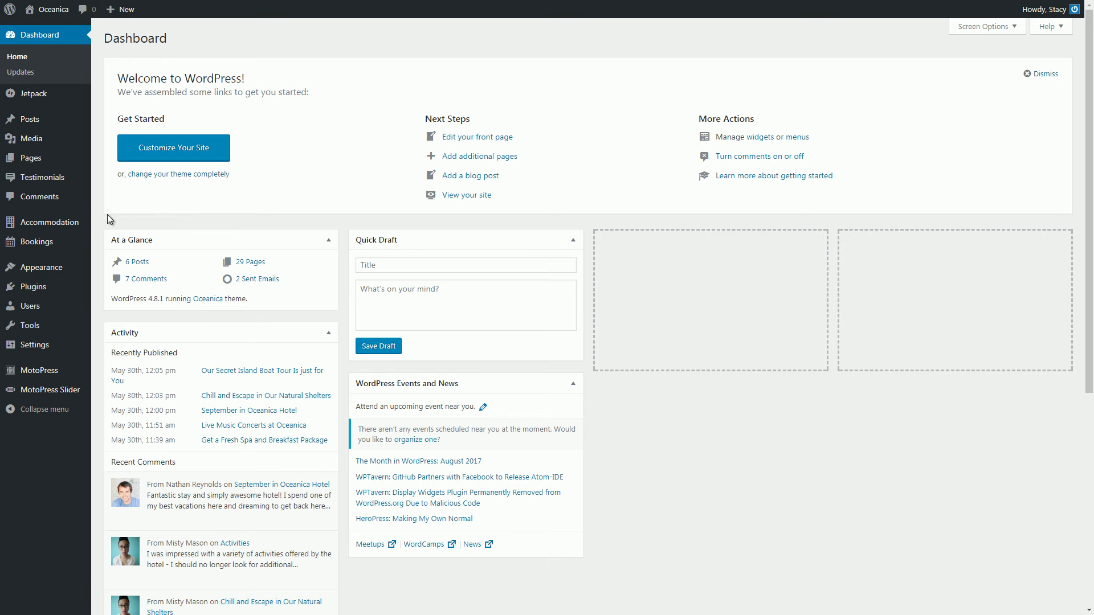
{"action": "mouse_move", "coordinate": [49, 222]}
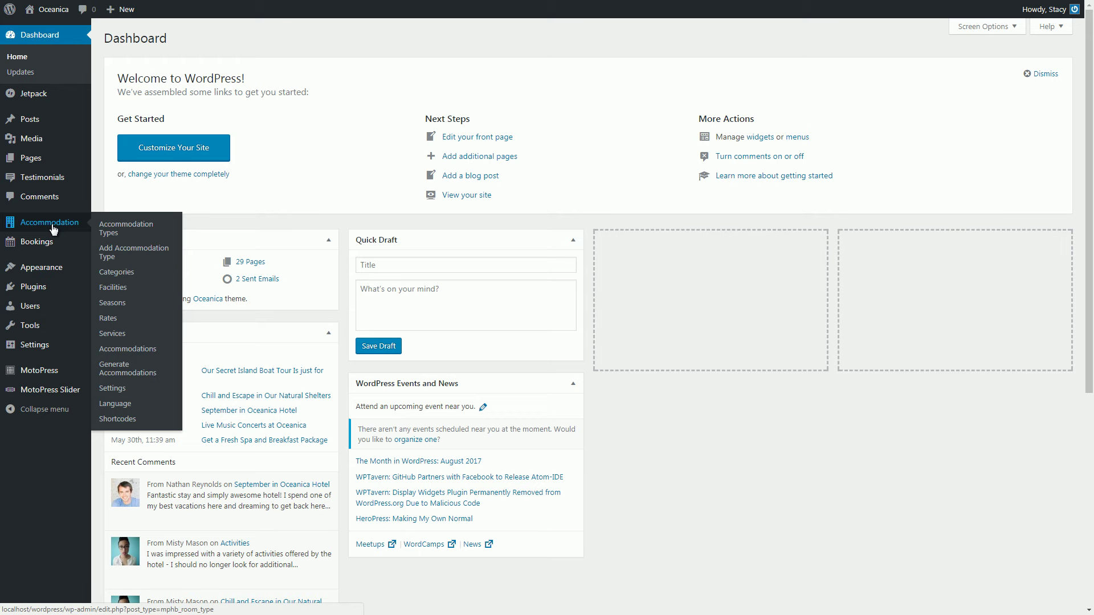
Step: From Accommodation Seasons, add a new season and enter the title '2018 Season'
{"action": "left_click", "coordinate": [122, 303]}
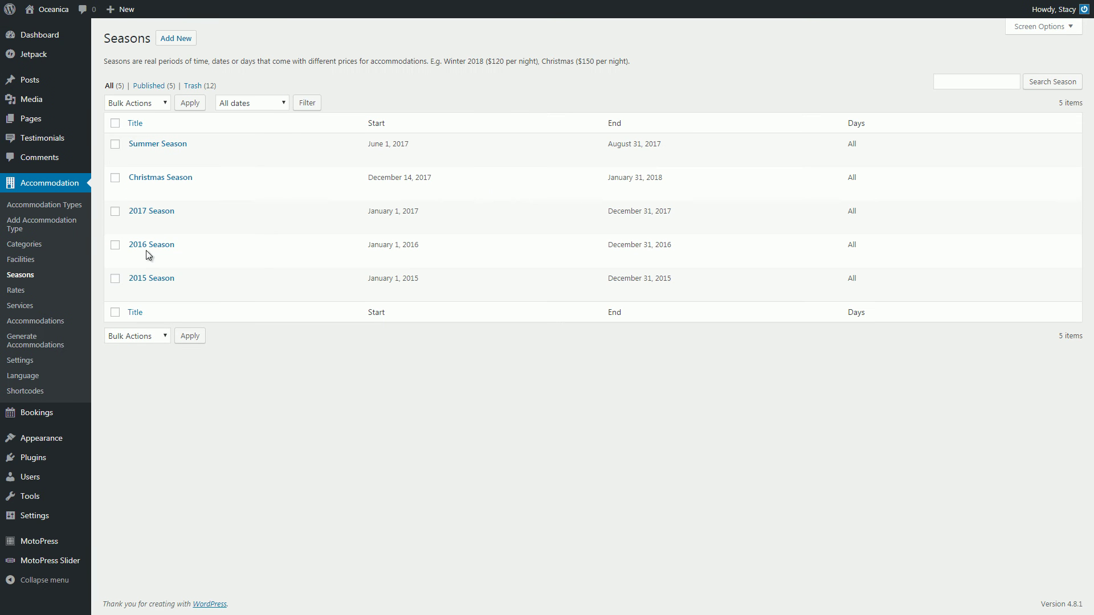
{"action": "left_click", "coordinate": [174, 39]}
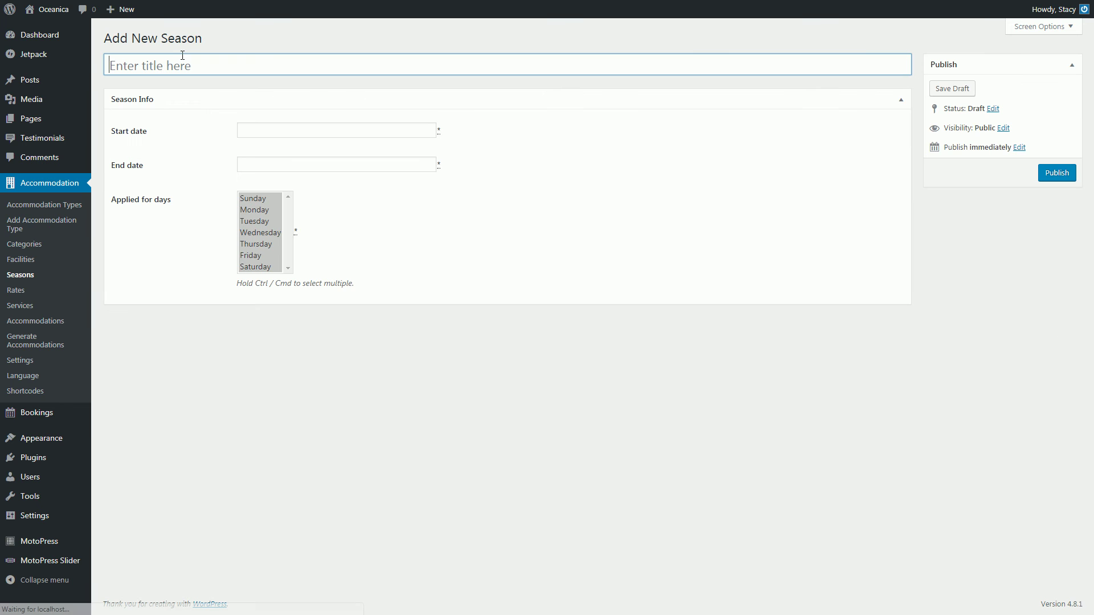
{"action": "left_click", "coordinate": [186, 67]}
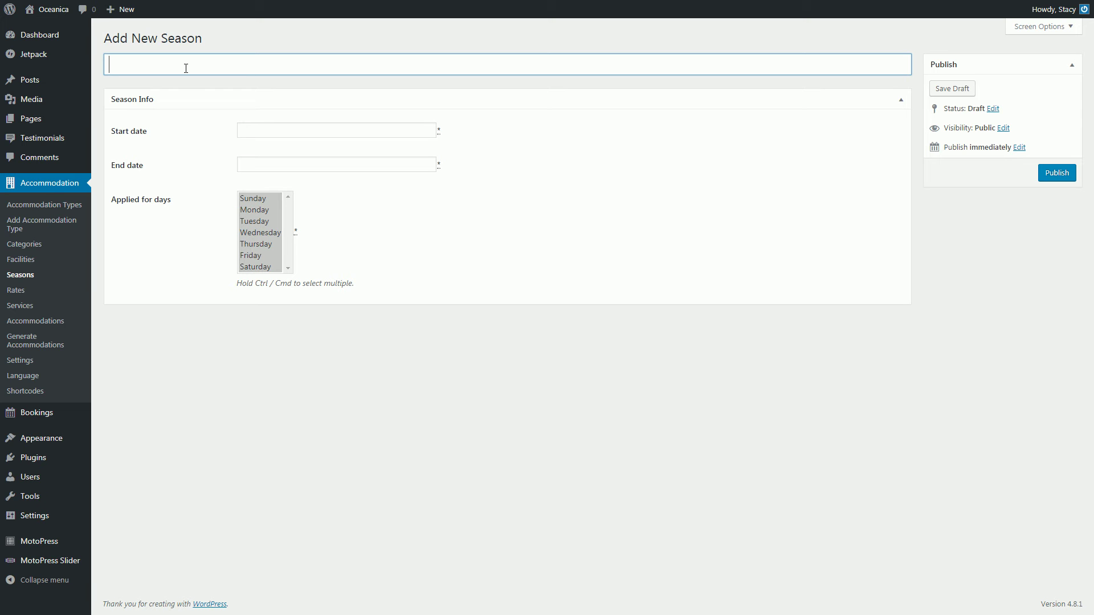
{"action": "type", "text": "2018 Season"}
Step: Set the season's start date to 01/01/2018
{"action": "left_click", "coordinate": [210, 81]}
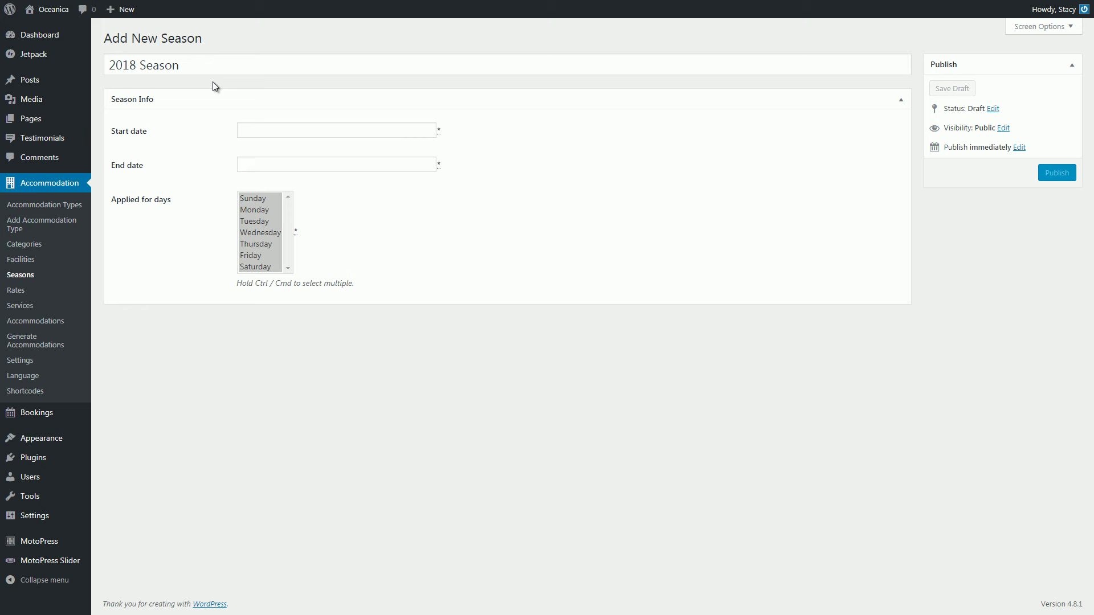
{"action": "left_click", "coordinate": [282, 133]}
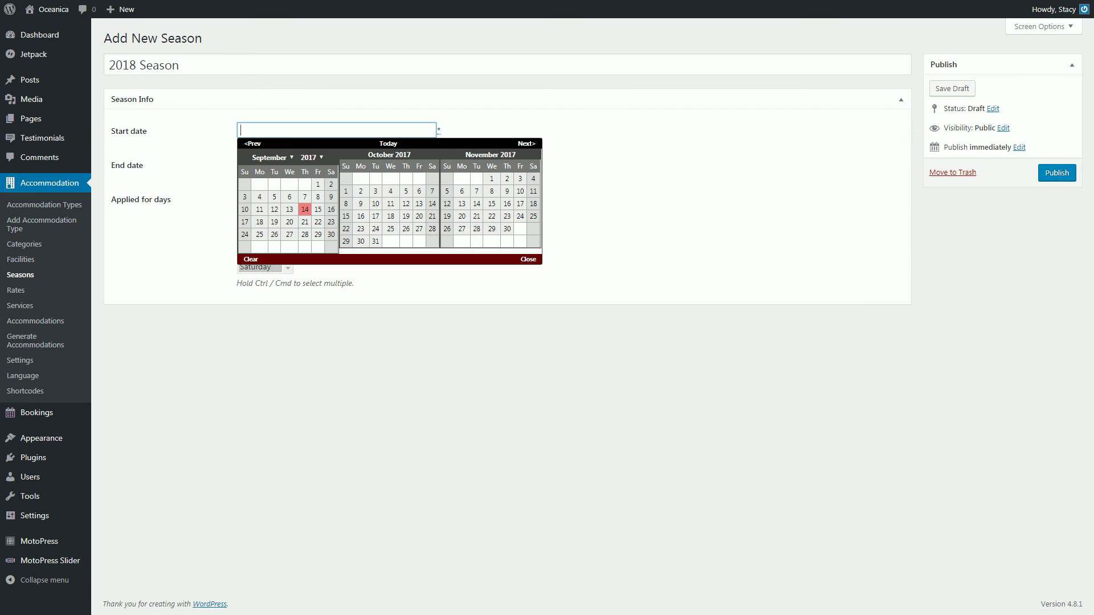
{"action": "left_click", "coordinate": [523, 144]}
{"action": "left_click", "coordinate": [523, 145]}
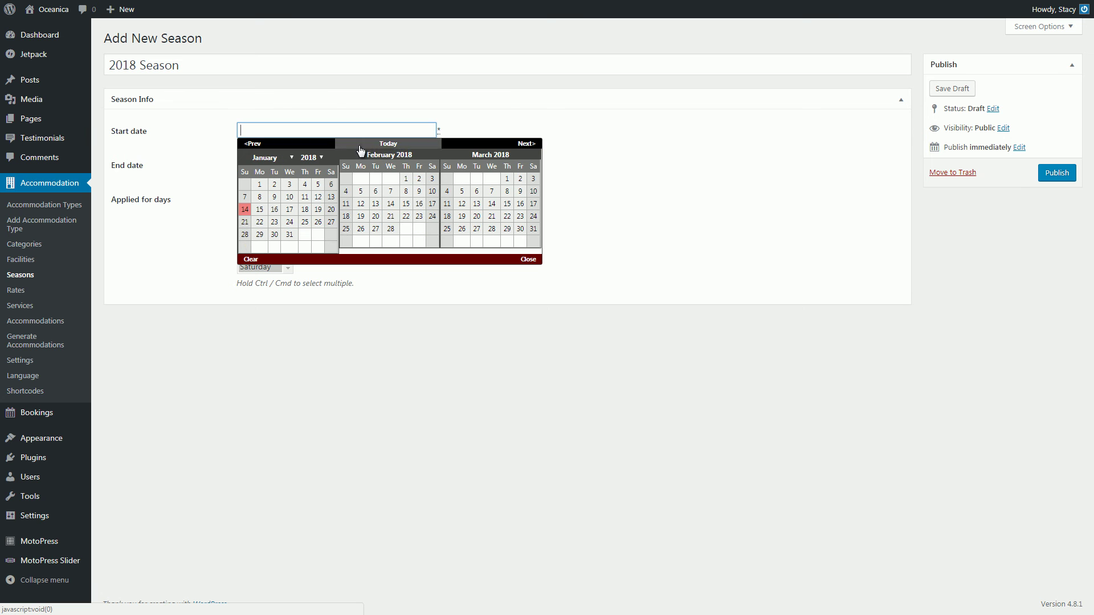
{"action": "left_click", "coordinate": [263, 186]}
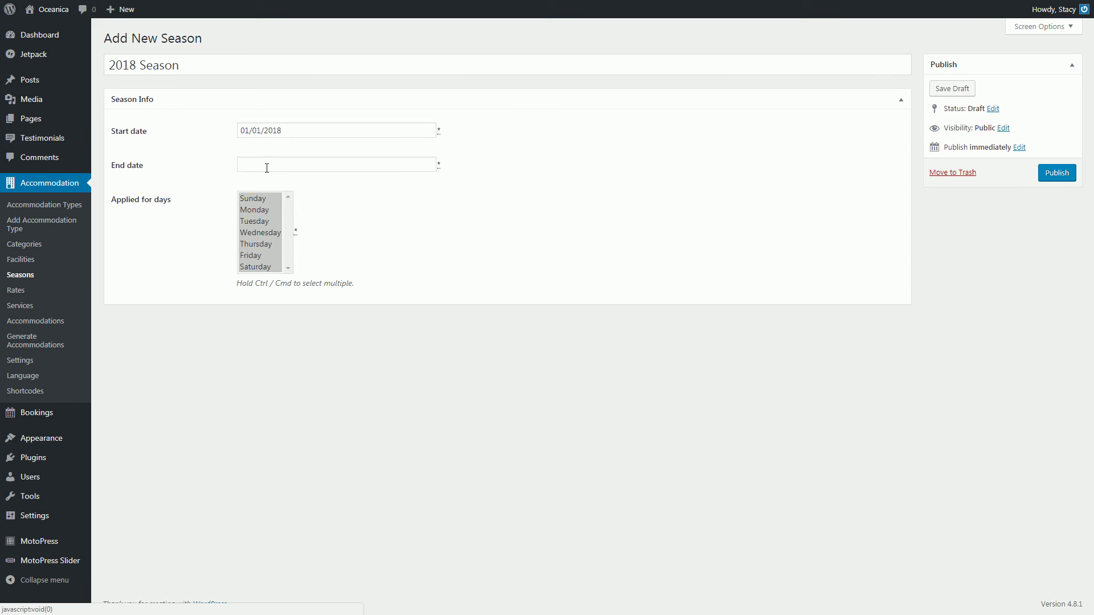
Step: Set the season's end date to 31/12/2018
{"action": "left_click", "coordinate": [282, 163]}
{"action": "left_click", "coordinate": [517, 178]}
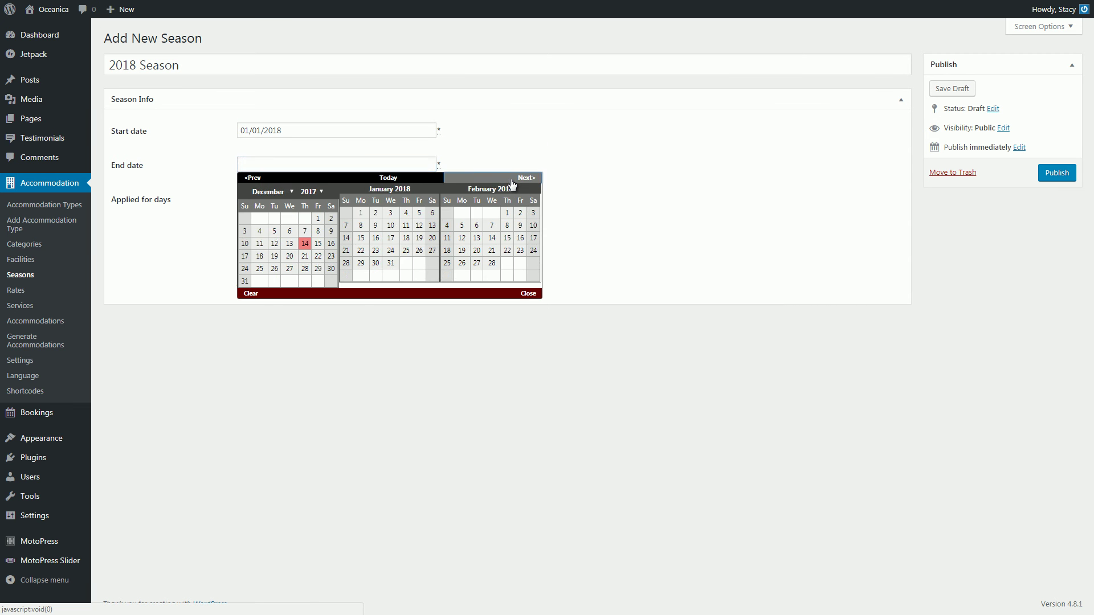
{"action": "left_click", "coordinate": [513, 180]}
{"action": "left_click", "coordinate": [512, 179]}
{"action": "left_click", "coordinate": [513, 179]}
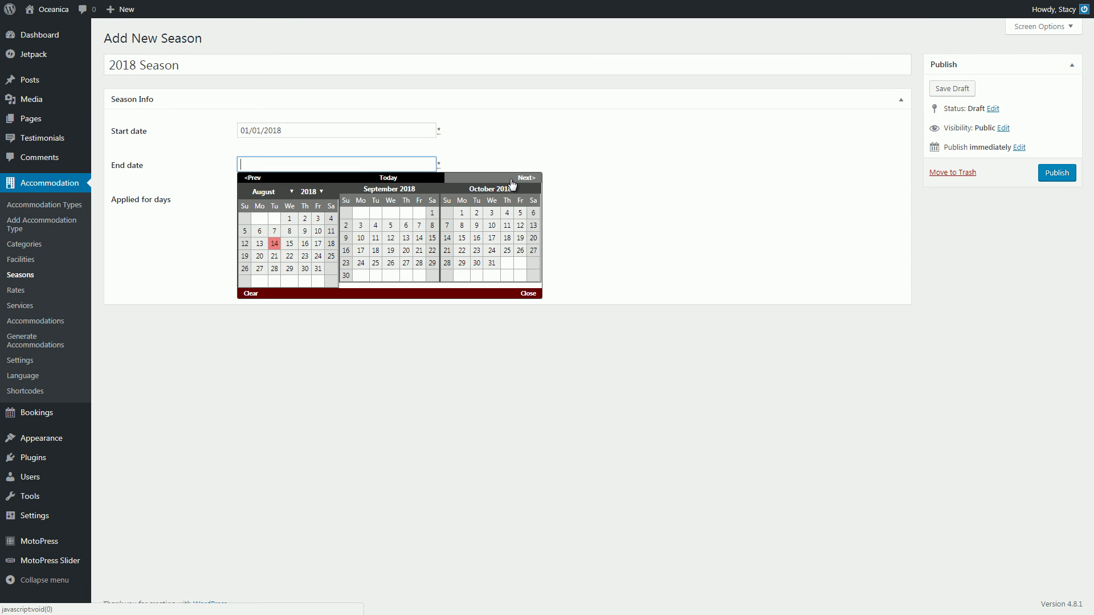
{"action": "left_click", "coordinate": [512, 180]}
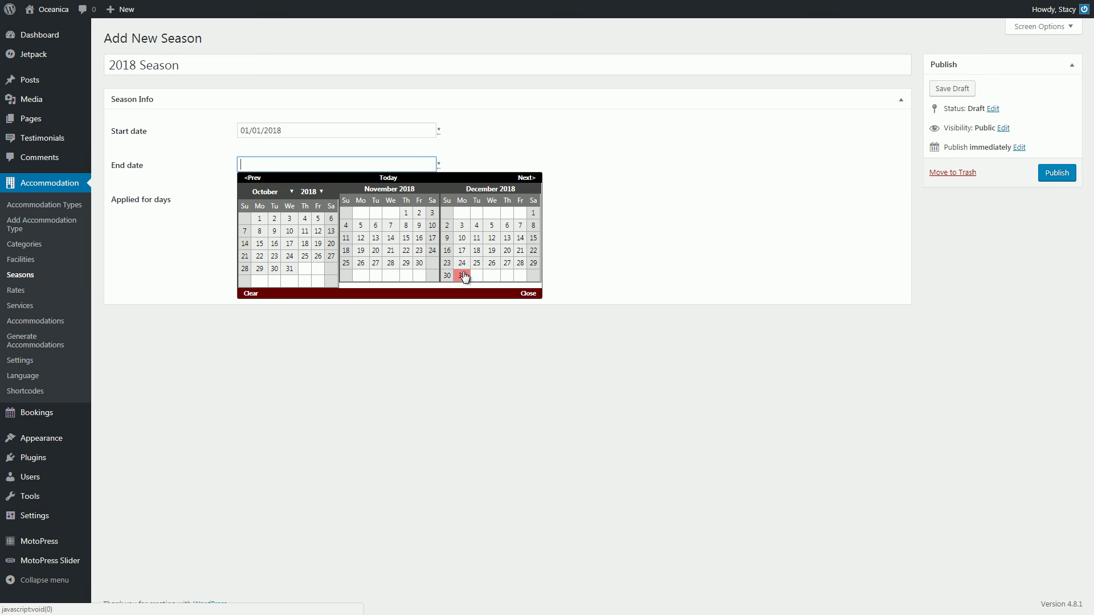
{"action": "left_click", "coordinate": [463, 276]}
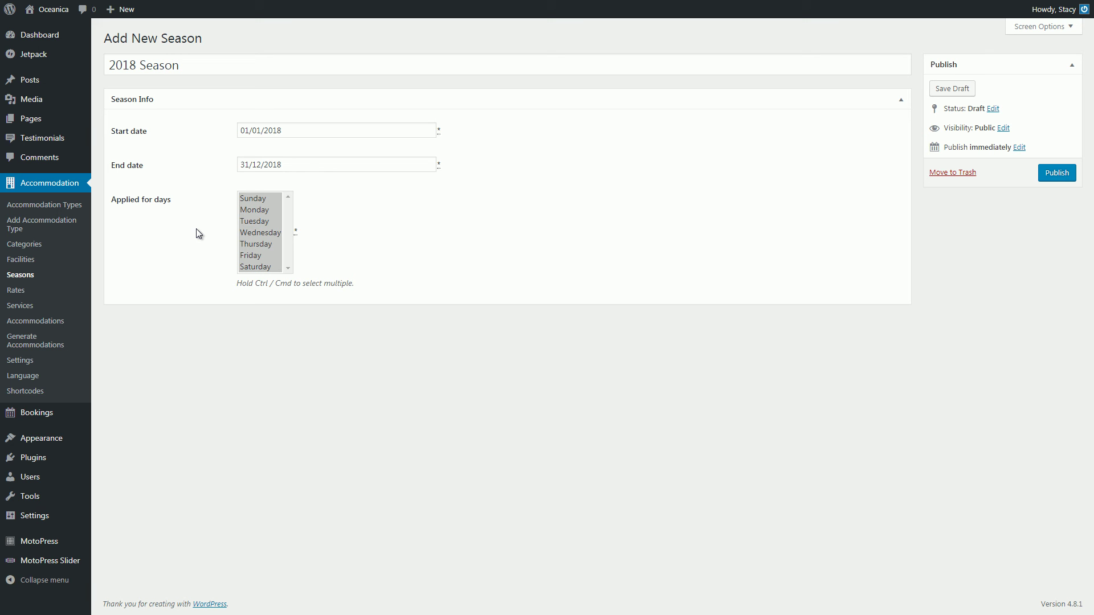
Step: Select Sunday through Saturday under Applied for days, then publish the season
{"action": "left_click", "coordinate": [260, 203]}
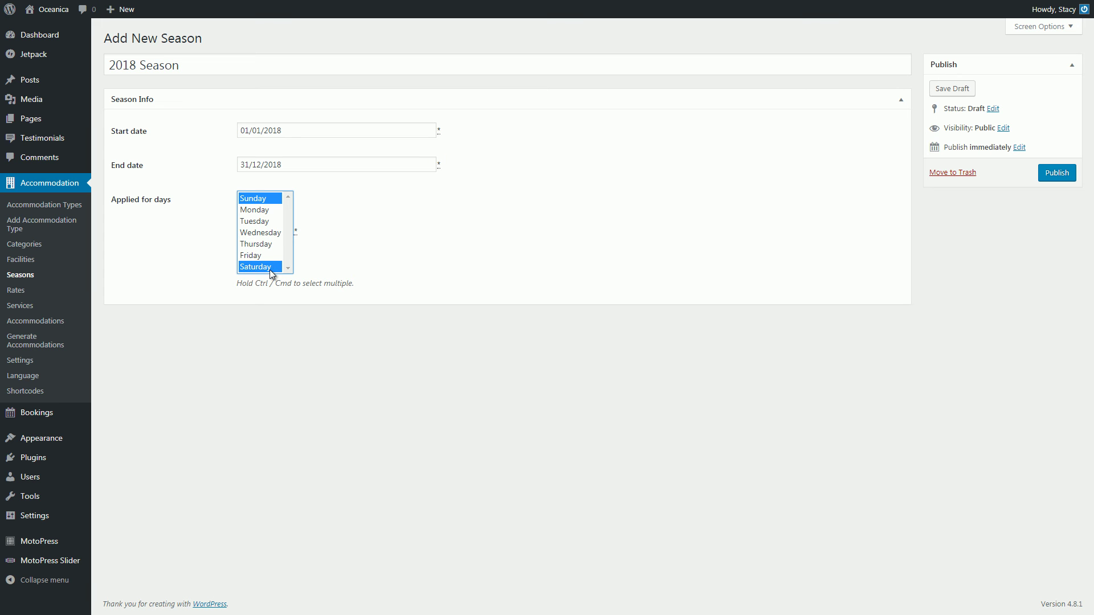
{"action": "left_click", "coordinate": [339, 243]}
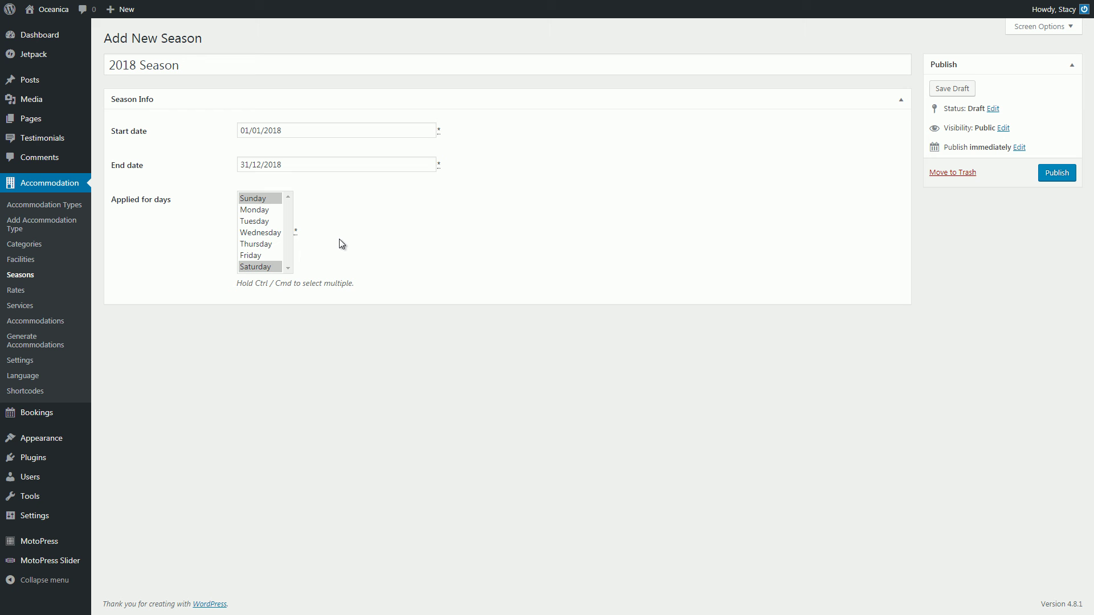
{"action": "left_click", "coordinate": [266, 201]}
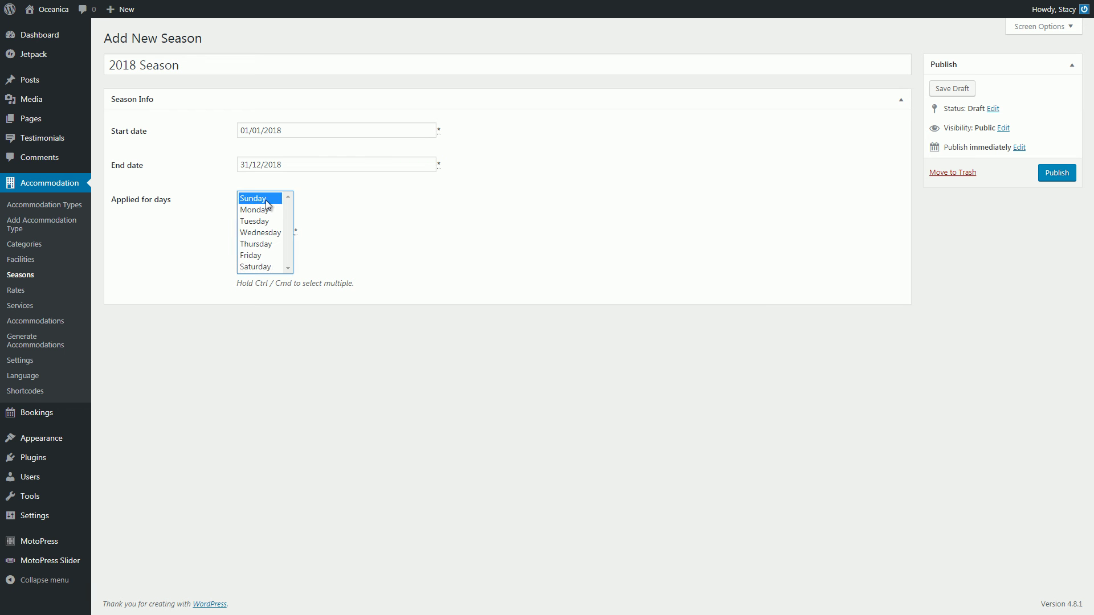
{"action": "left_click", "coordinate": [264, 265], "text": "shift"}
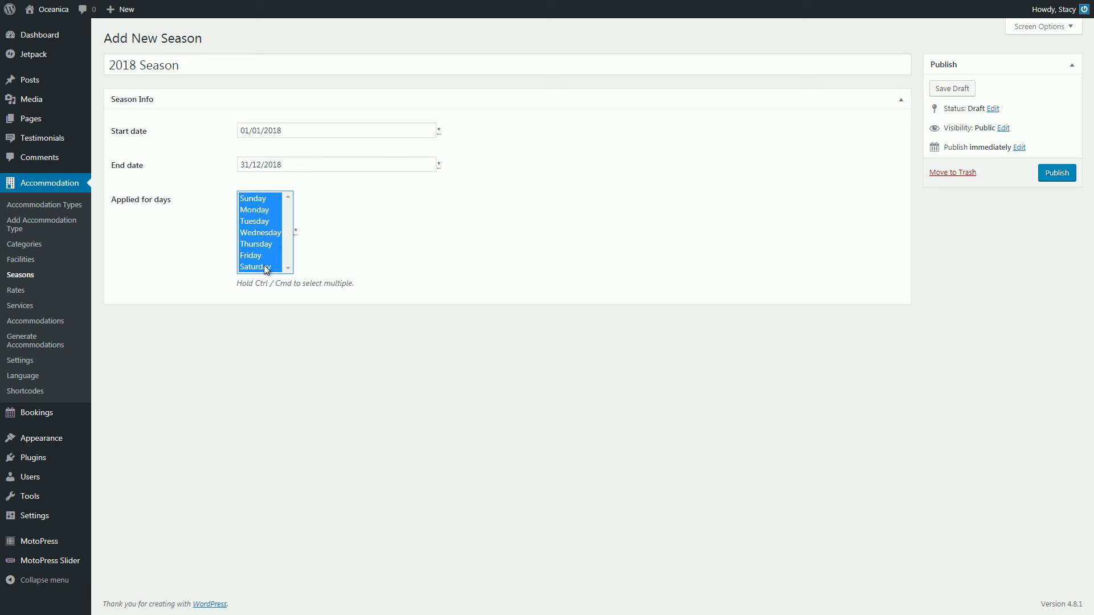
{"action": "left_click", "coordinate": [352, 225]}
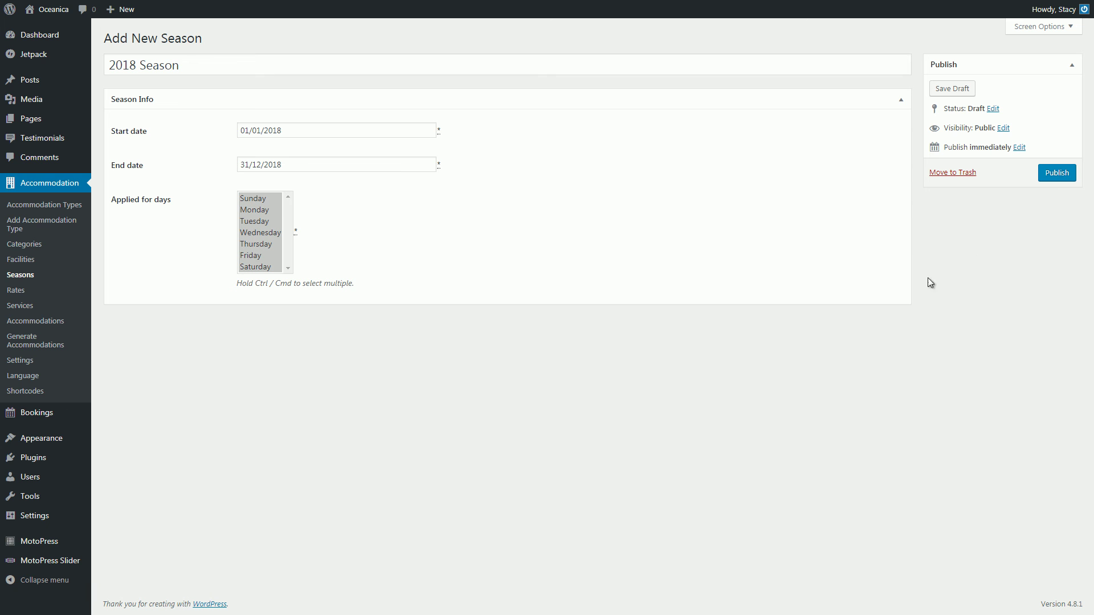
{"action": "left_click", "coordinate": [1052, 179]}
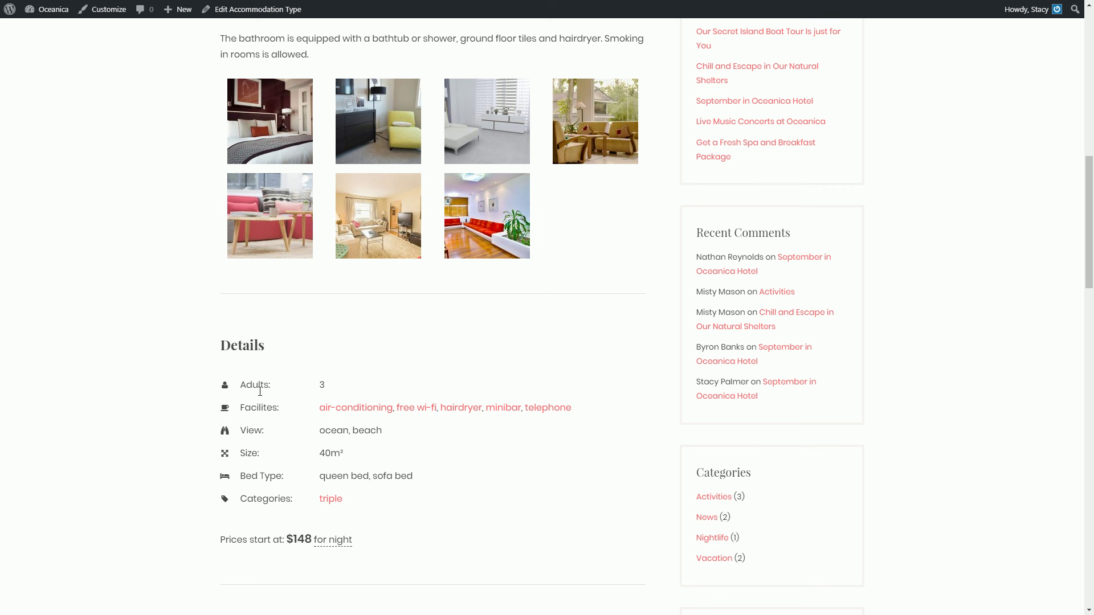
{"action": "scroll", "coordinate": [330, 386], "scroll_direction": "down", "scroll_amount": 1}
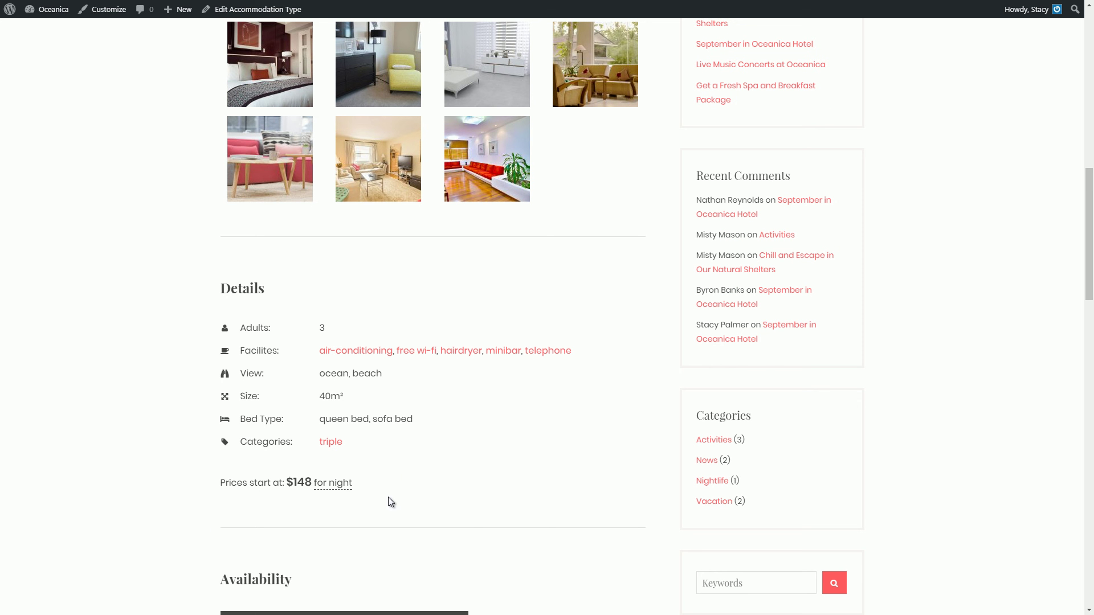